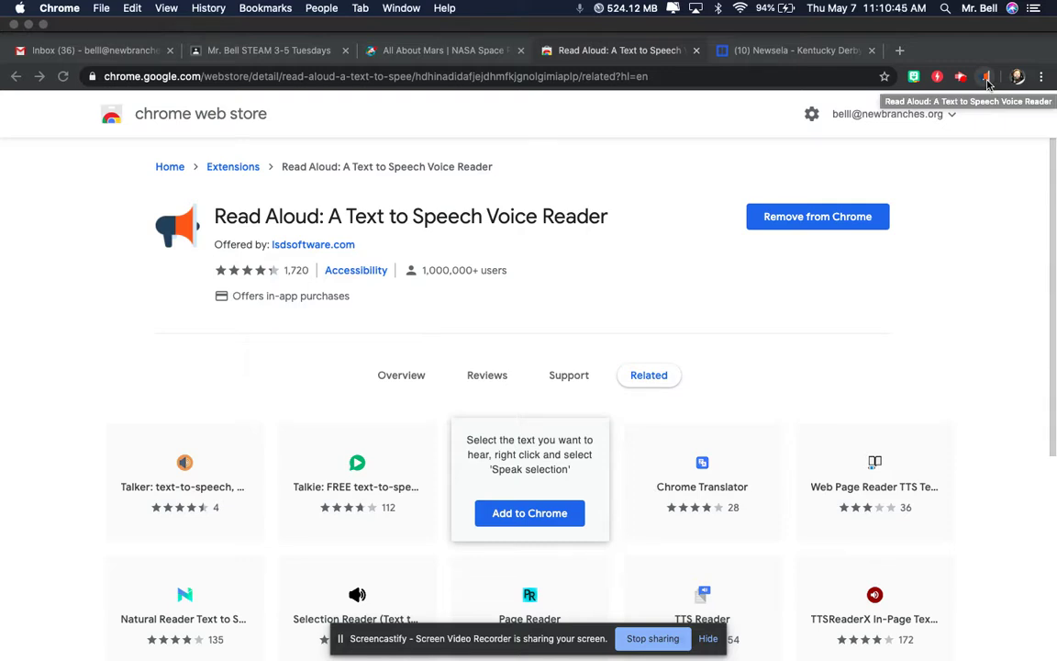
# Step: Open Read Aloud's Options, showing the Fiona voice with speed, pitch, volume and highlighting settings
pyautogui.click(987, 79)
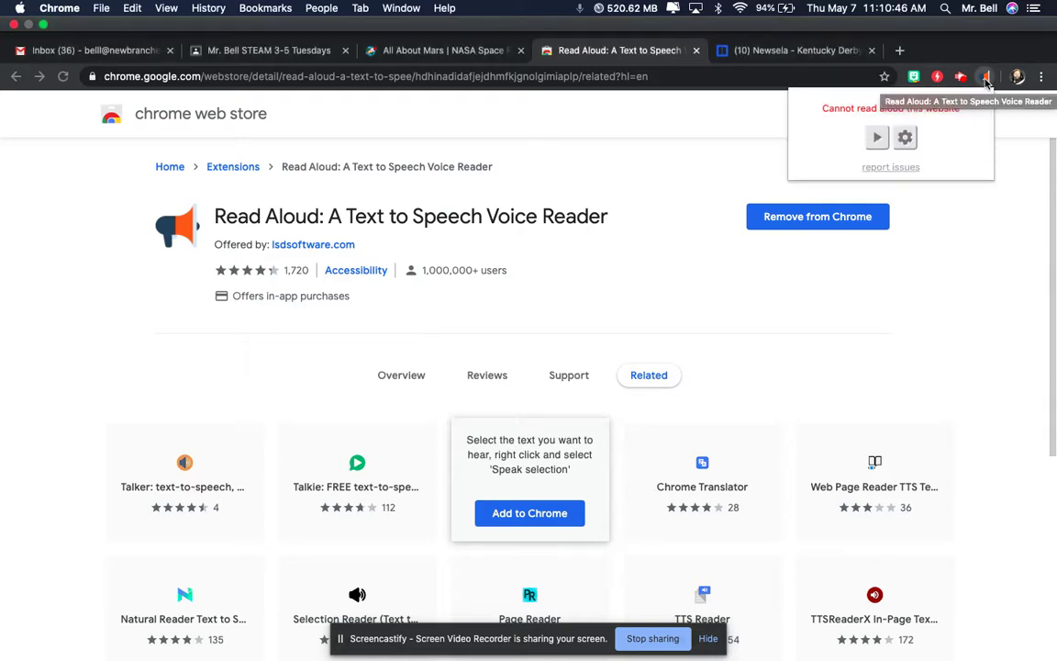
pyautogui.click(903, 137)
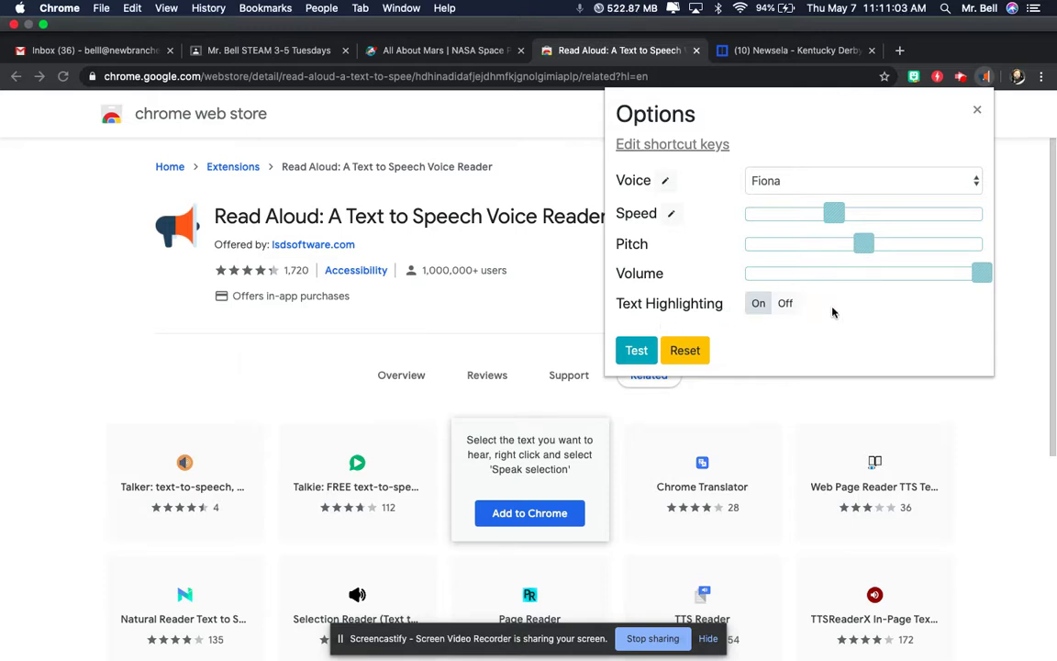
# Step: Browse the English voice list in Language Options, then close the voice settings popup
pyautogui.click(667, 183)
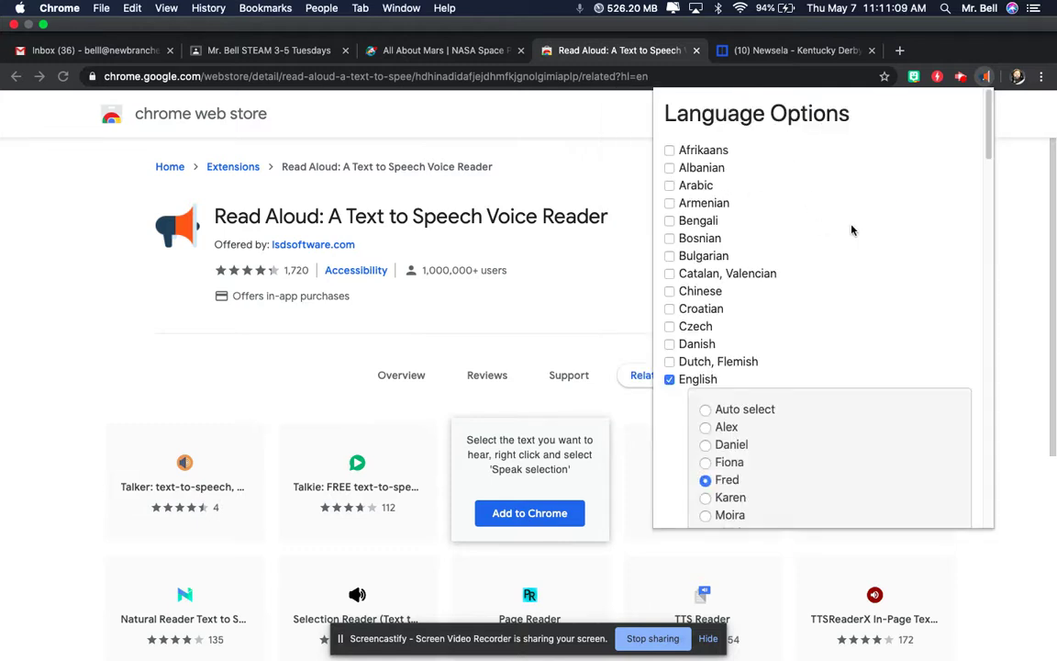
pyautogui.scroll(-2, 851, 229)
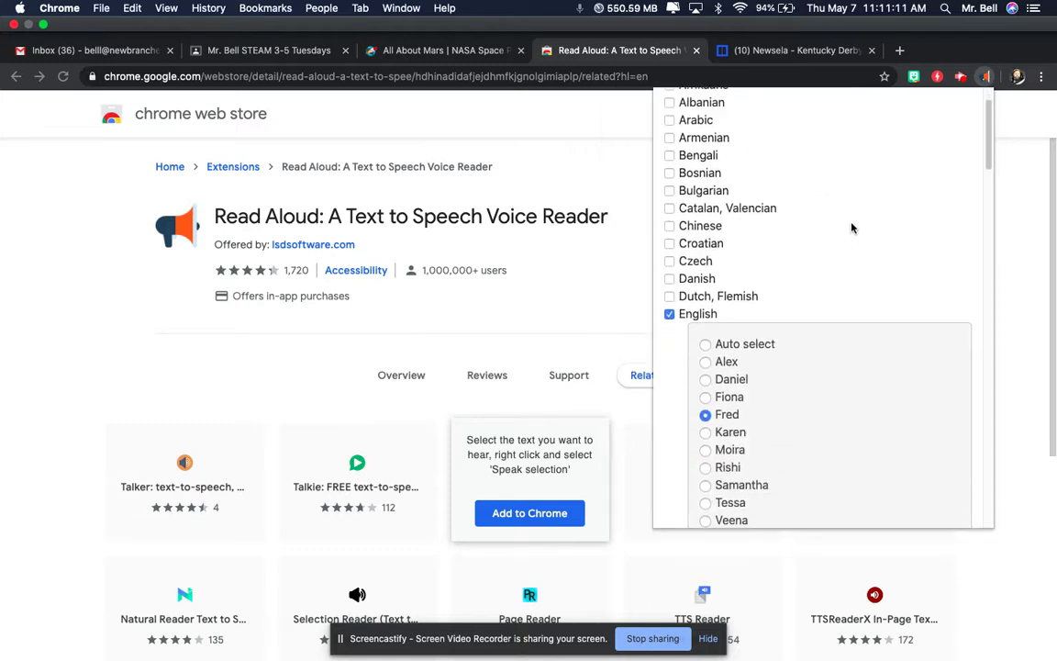
pyautogui.scroll(-1, 851, 227)
pyautogui.scroll(-1, 852, 228)
pyautogui.scroll(-2, 851, 227)
pyautogui.scroll(-1, 851, 227)
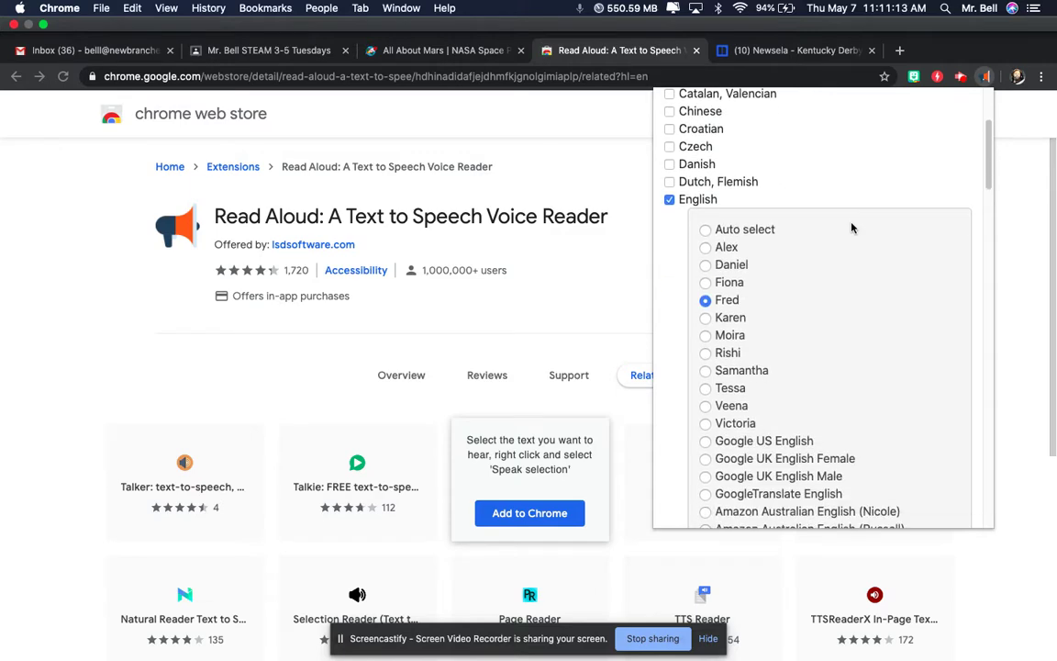
pyautogui.scroll(-1, 851, 227)
pyautogui.scroll(-1, 852, 227)
pyautogui.scroll(-5, 852, 227)
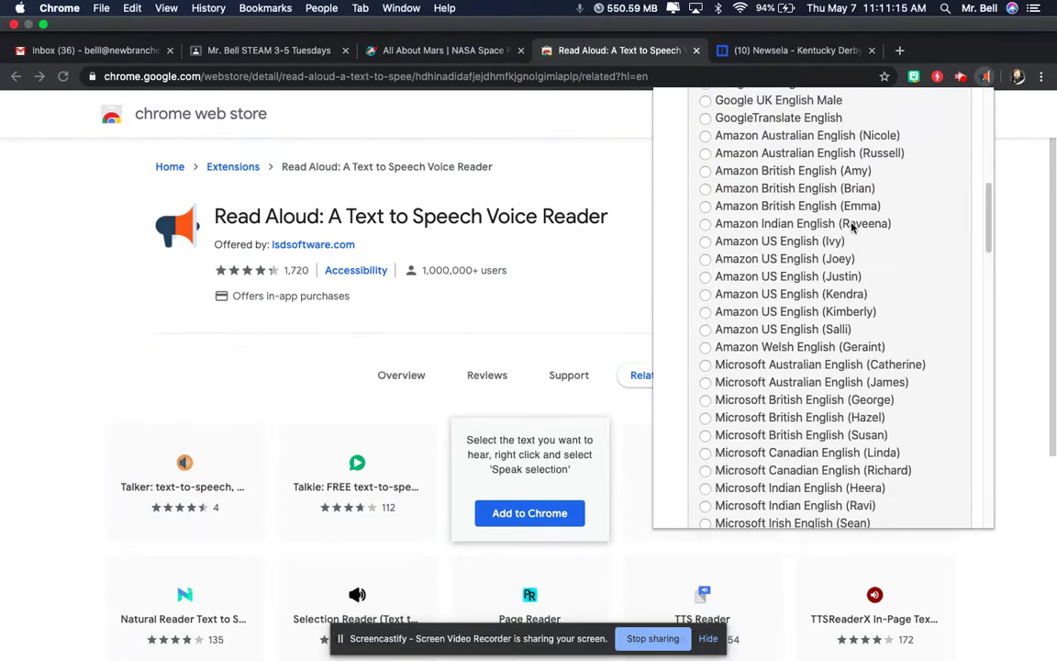
pyautogui.scroll(-3, 852, 228)
pyautogui.scroll(-3, 852, 227)
pyautogui.scroll(-5, 851, 227)
pyautogui.scroll(5, 851, 227)
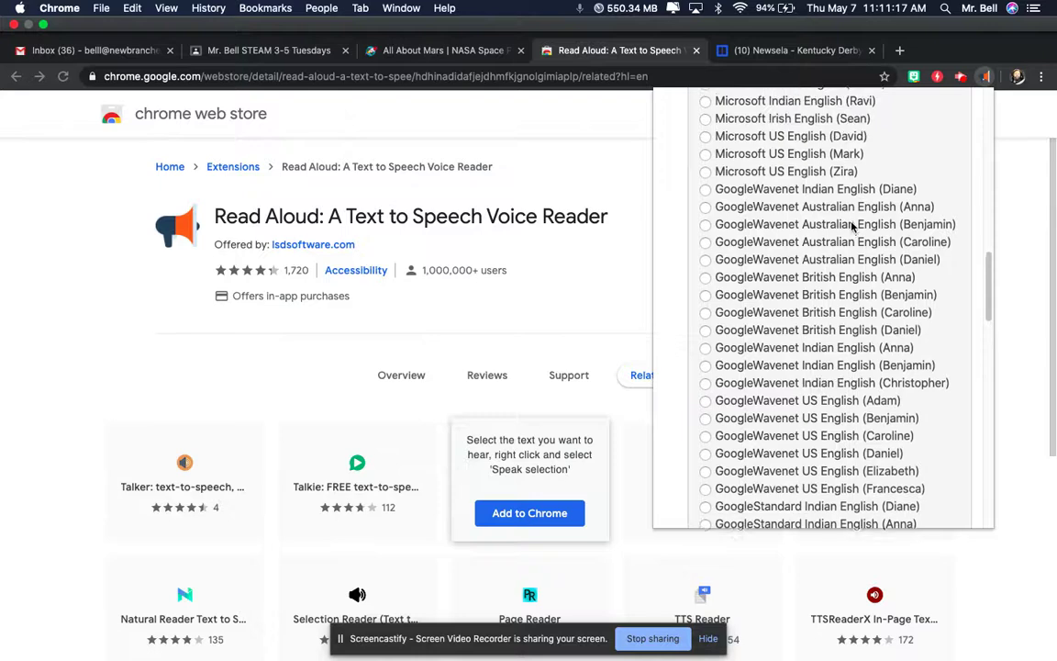
pyautogui.scroll(10, 851, 226)
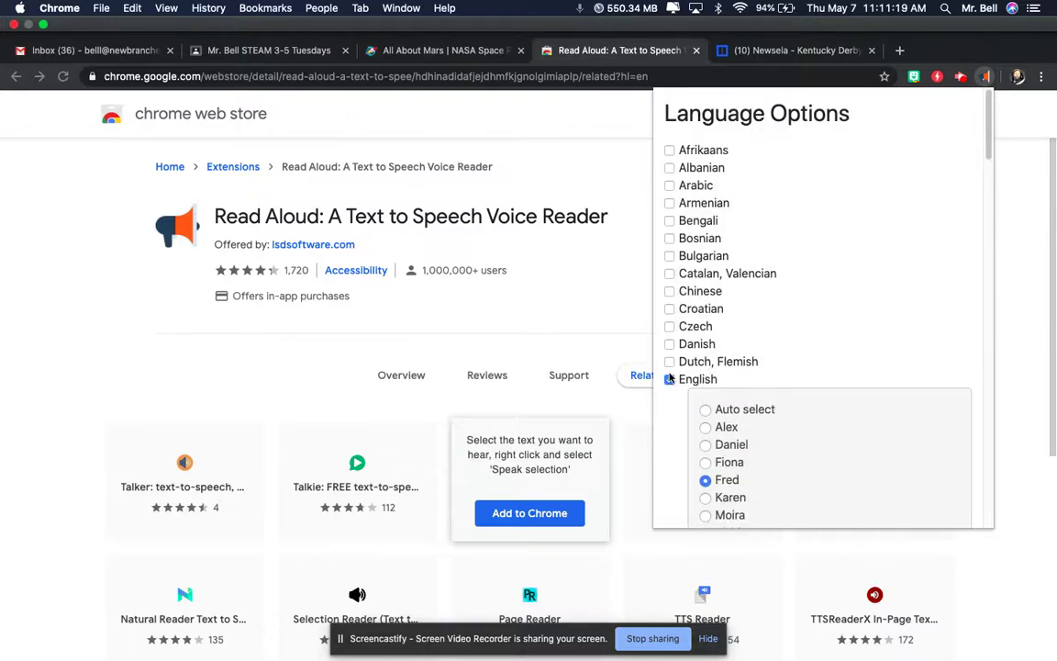
pyautogui.click(576, 125)
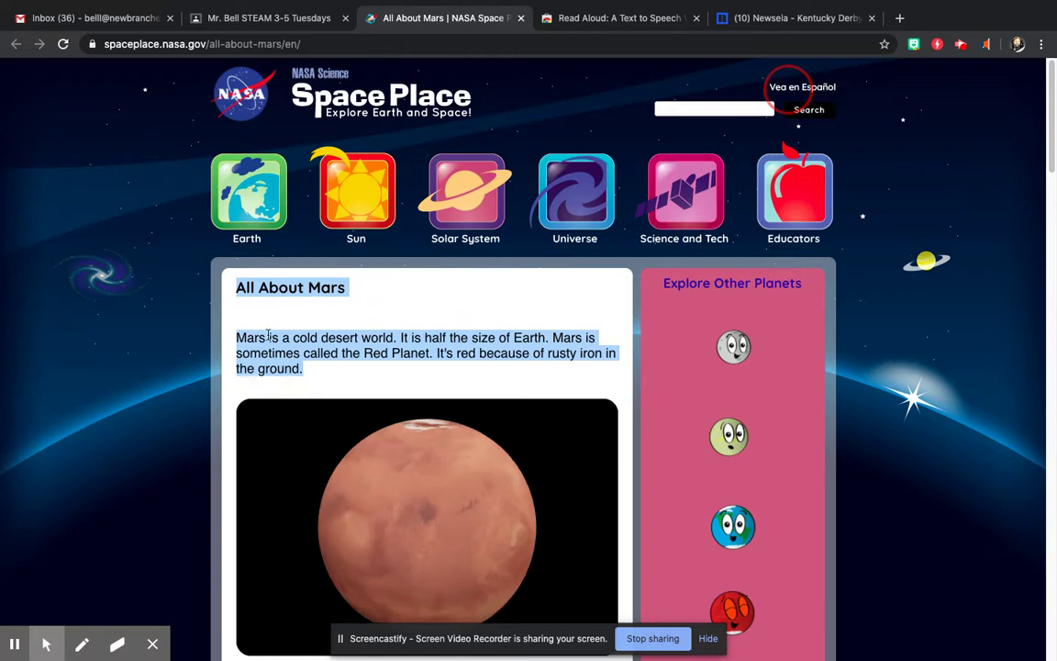
# Step: Select the All About Mars heading and first paragraph and choose Read aloud selected text
pyautogui.click(239, 286)
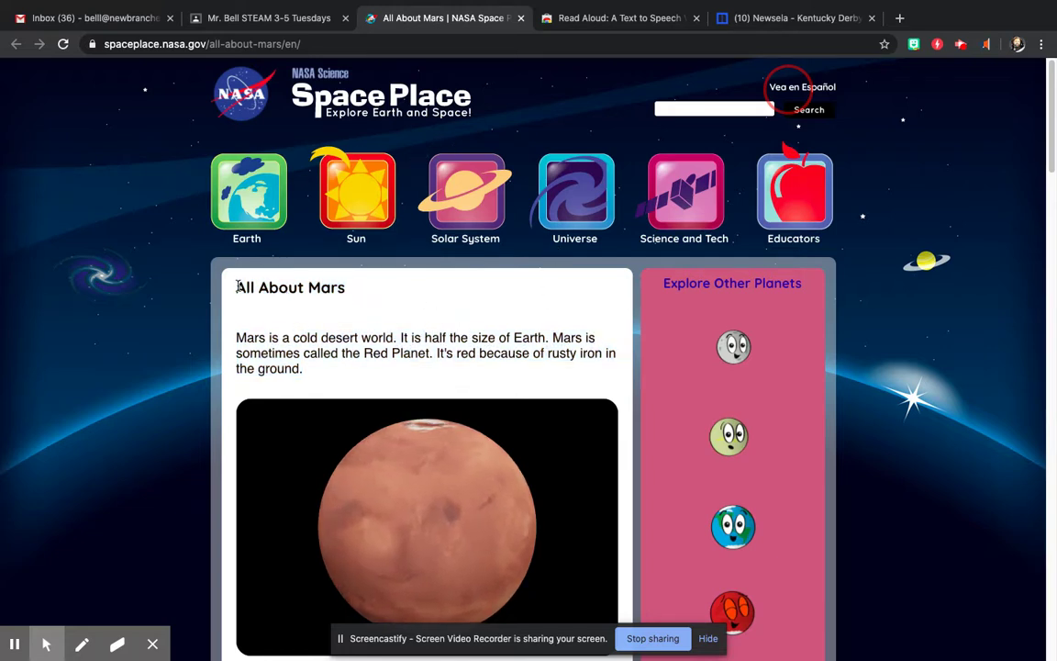
pyautogui.moveTo(236, 286); pyautogui.dragTo(345, 378)
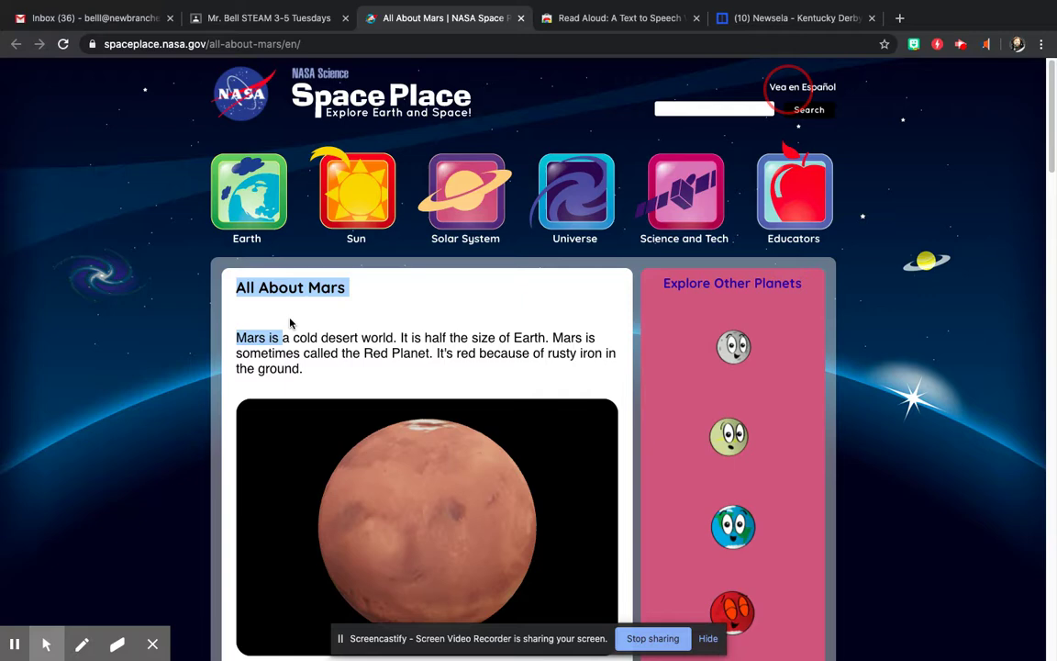
pyautogui.rightClick(319, 369)
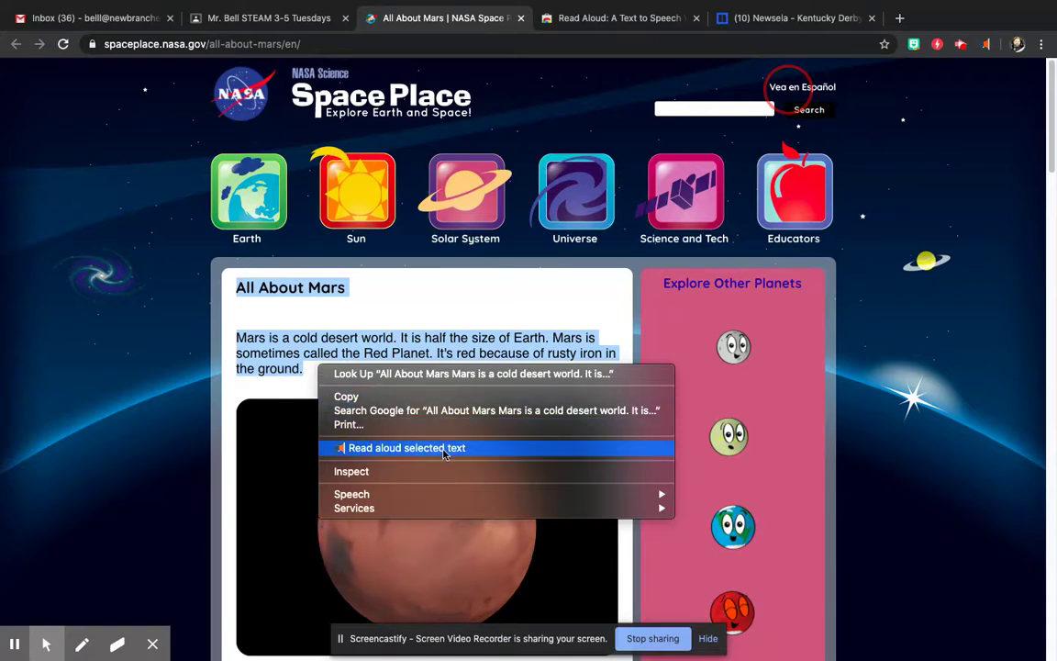
pyautogui.click(446, 450)
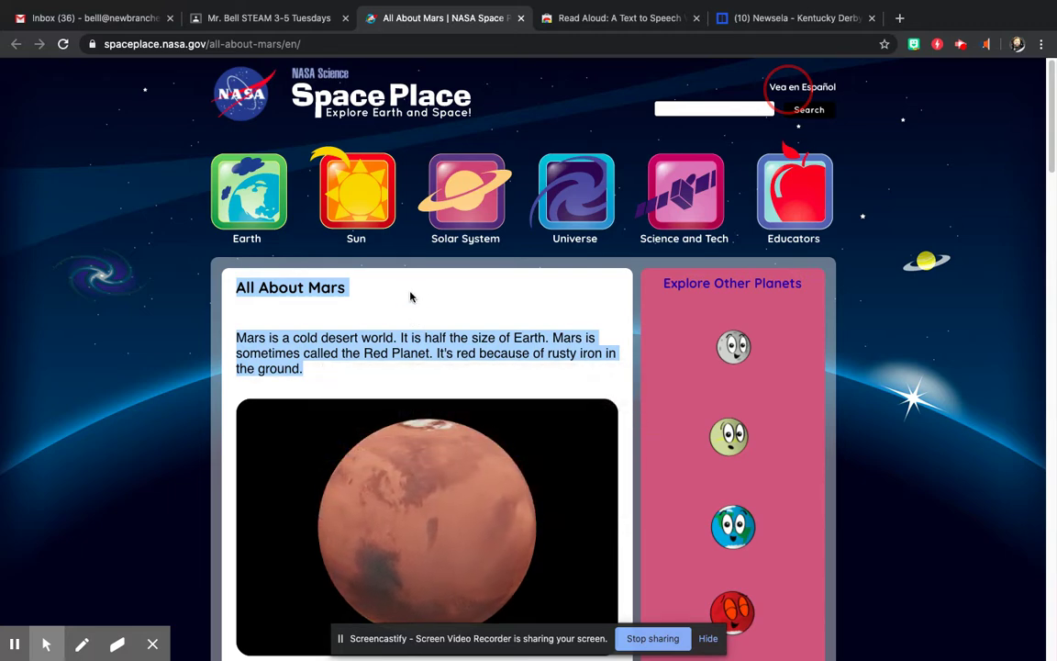
pyautogui.rightClick(346, 296)
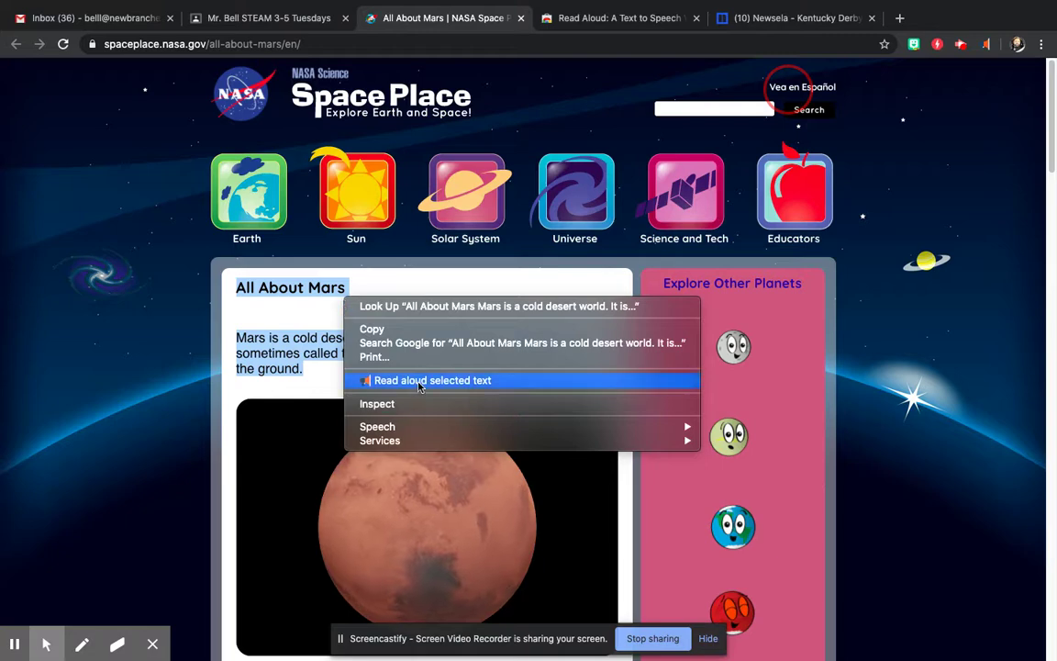
pyautogui.click(417, 379)
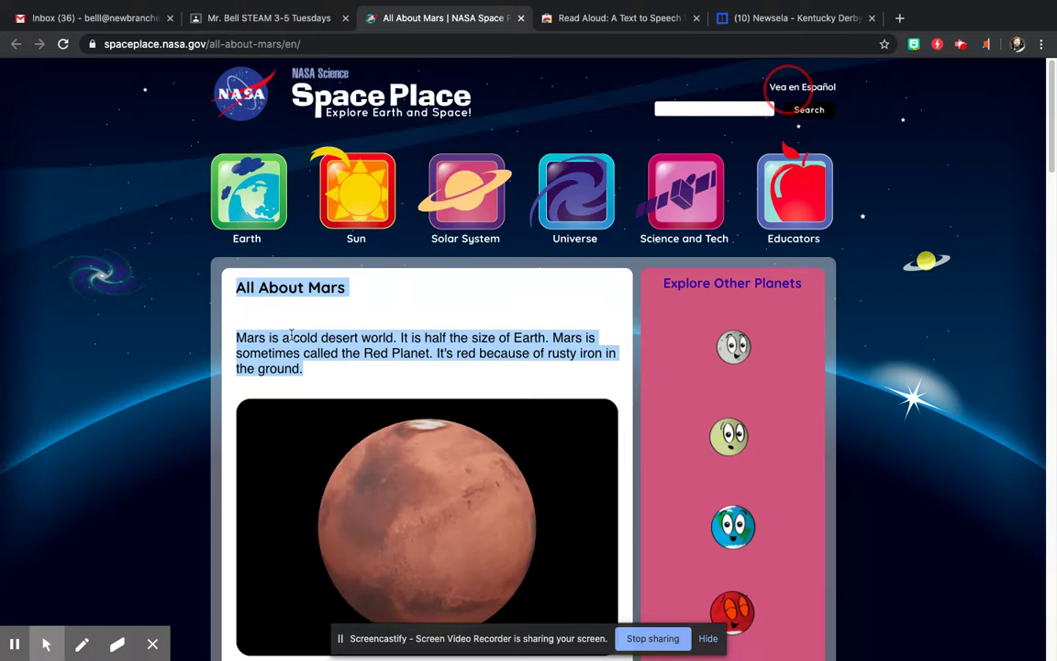
# Step: Pause the Mars passage in the Read Aloud player and close the player popup
pyautogui.click(986, 47)
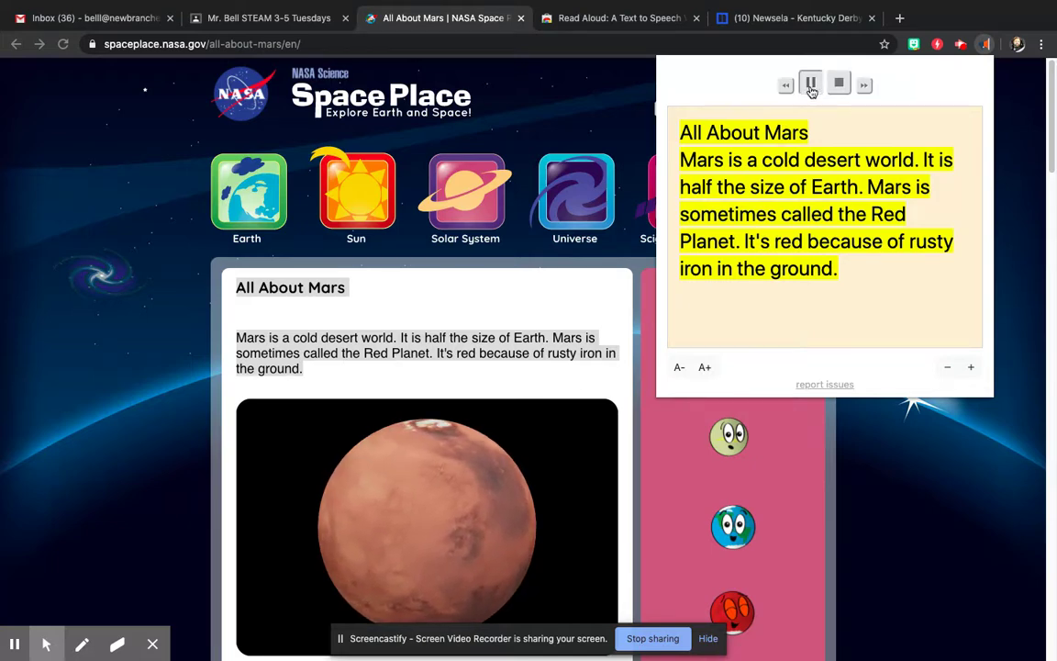
pyautogui.click(811, 87)
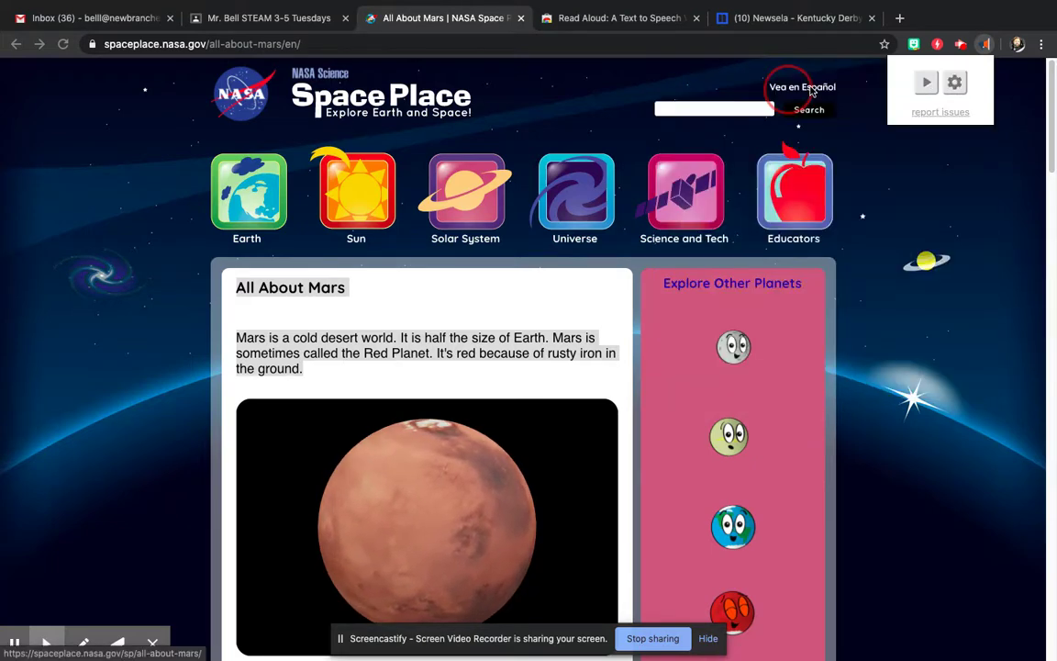
pyautogui.click(988, 45)
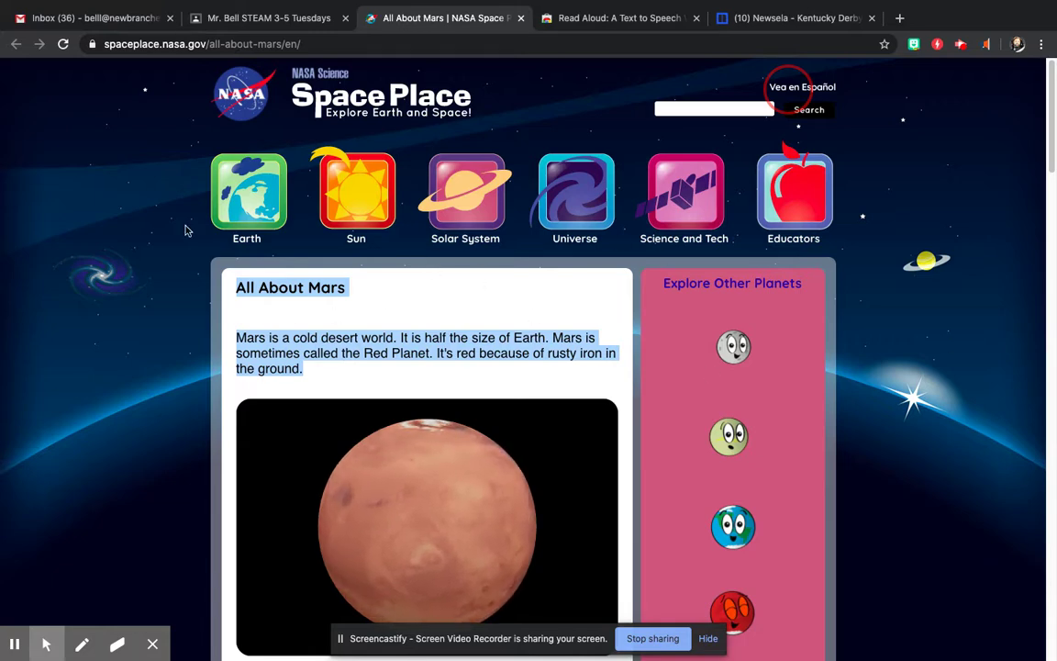
# Step: Switch to the Newsela Kentucky Turtle Derby article and scroll down to its body text
pyautogui.click(790, 20)
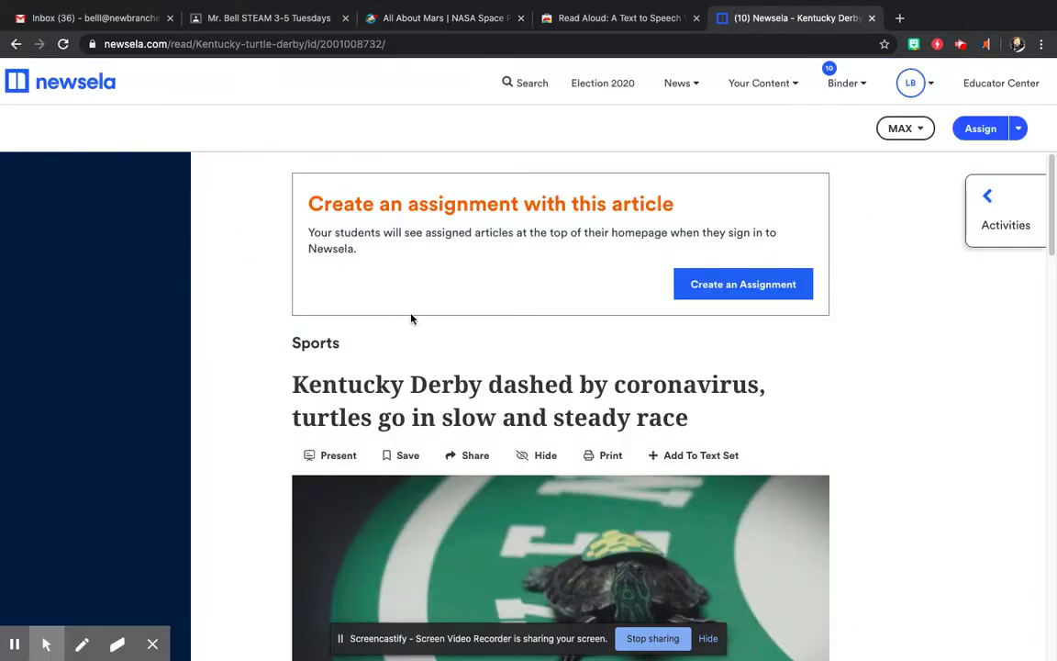
pyautogui.scroll(-1, 417, 323)
pyautogui.scroll(-1, 424, 326)
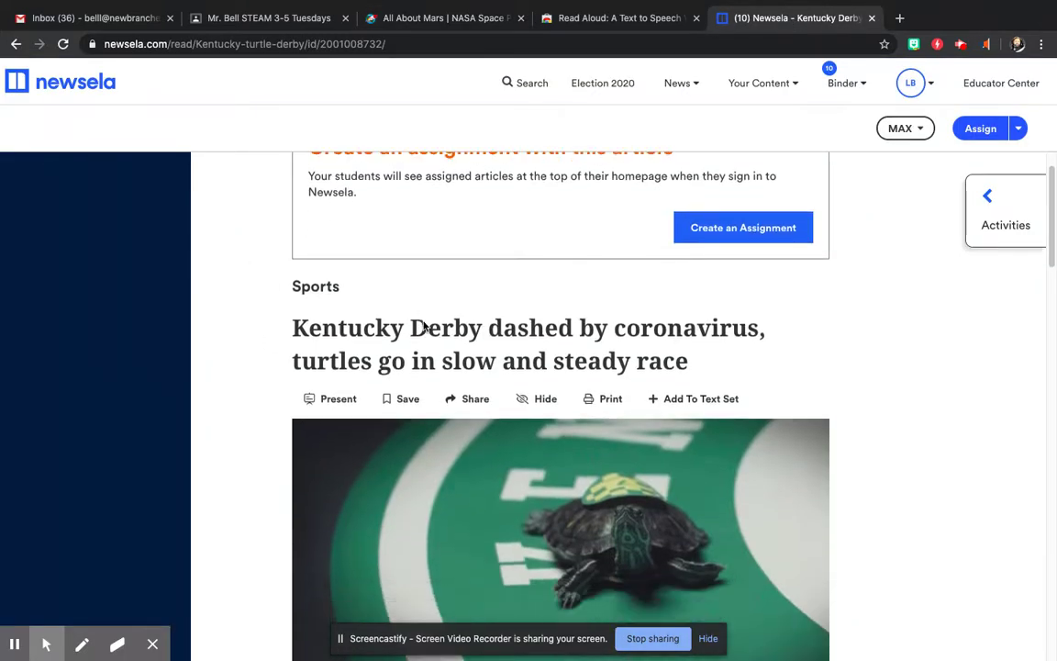
pyautogui.scroll(-2, 583, 347)
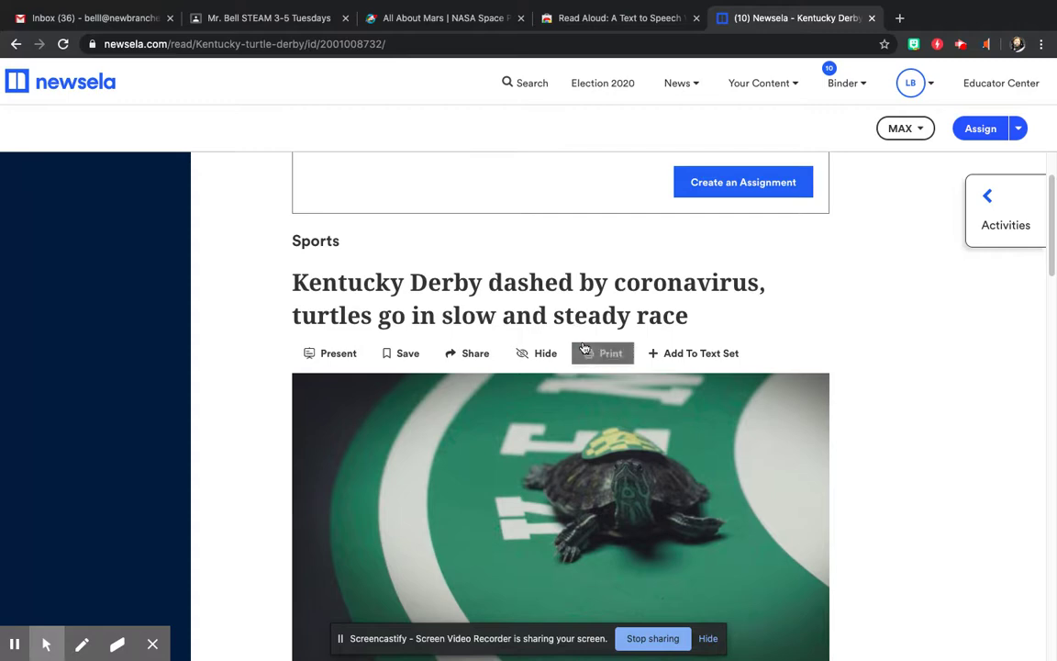
pyautogui.scroll(-1, 579, 321)
pyautogui.scroll(-8, 578, 317)
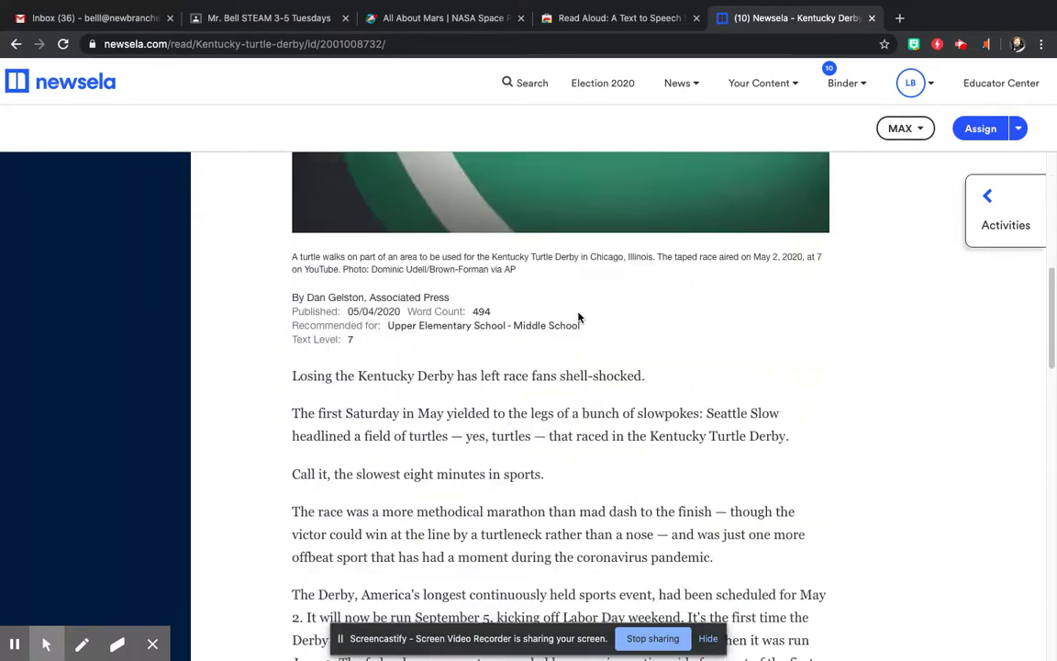
pyautogui.scroll(-1, 578, 317)
# Step: Select the article's first three paragraphs
pyautogui.moveTo(284, 320)
pyautogui.mouseDown()
pyautogui.moveTo(284, 330)
pyautogui.moveTo(660, 456)
pyautogui.mouseUp()
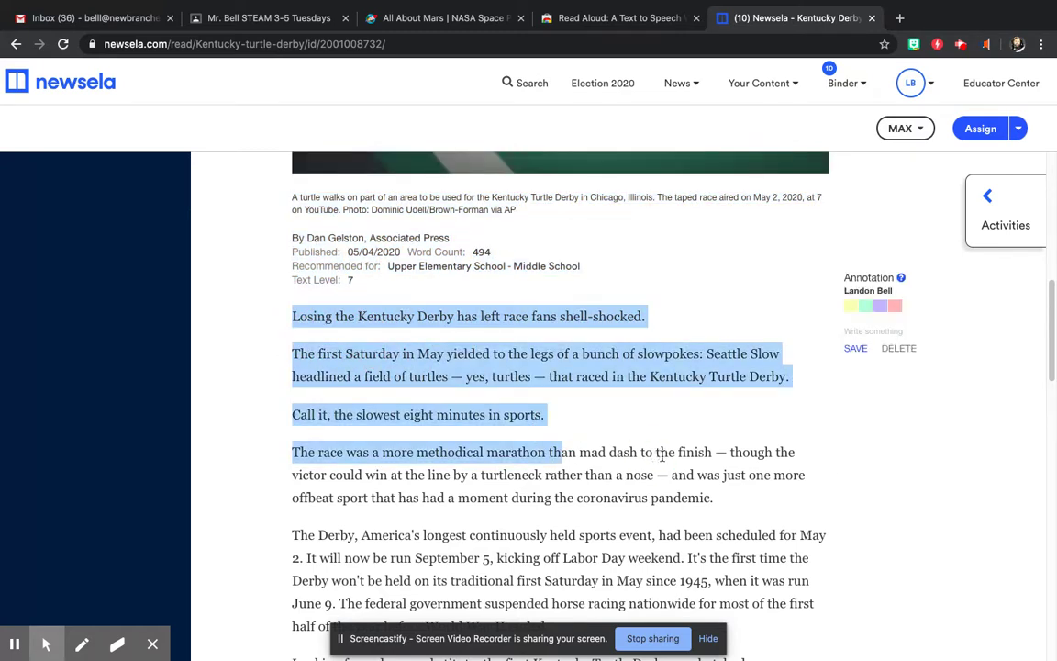
pyautogui.click(584, 425)
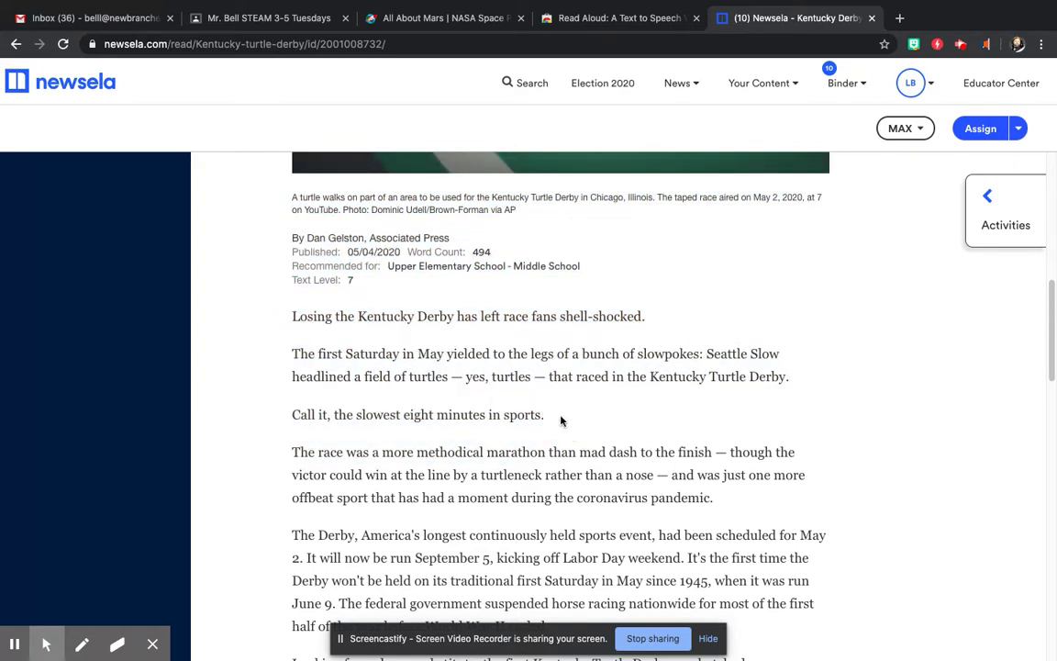
pyautogui.moveTo(551, 417)
pyautogui.mouseDown()
pyautogui.moveTo(283, 332)
pyautogui.moveTo(294, 320)
pyautogui.mouseUp()
# Step: Read the selected turtle derby paragraphs aloud with the context menu's Read aloud option
pyautogui.rightClick(293, 321)
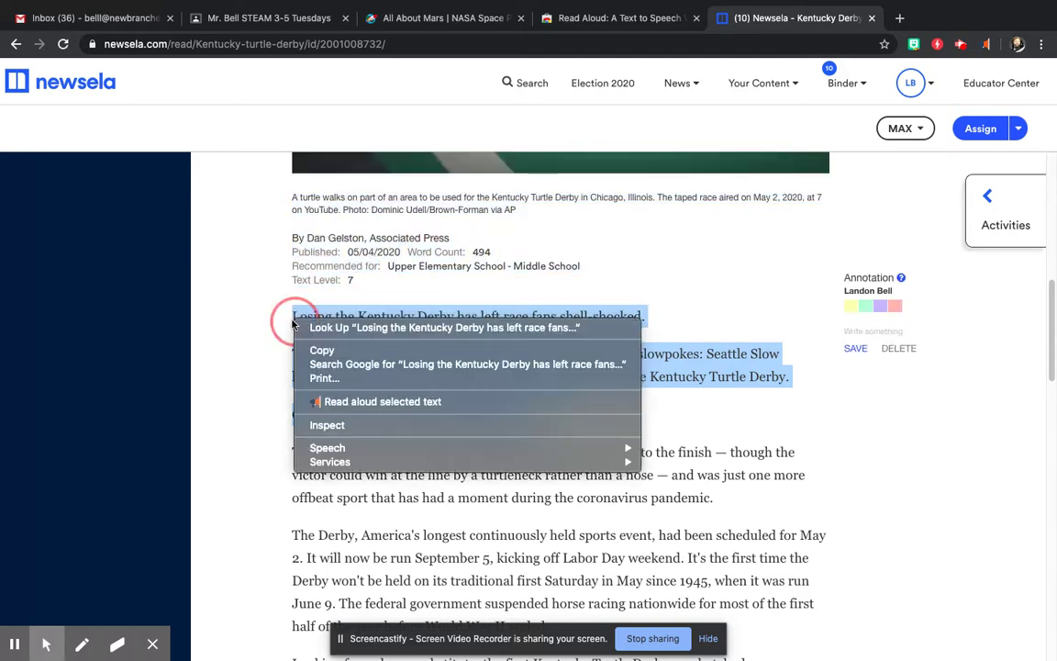
pyautogui.click(346, 403)
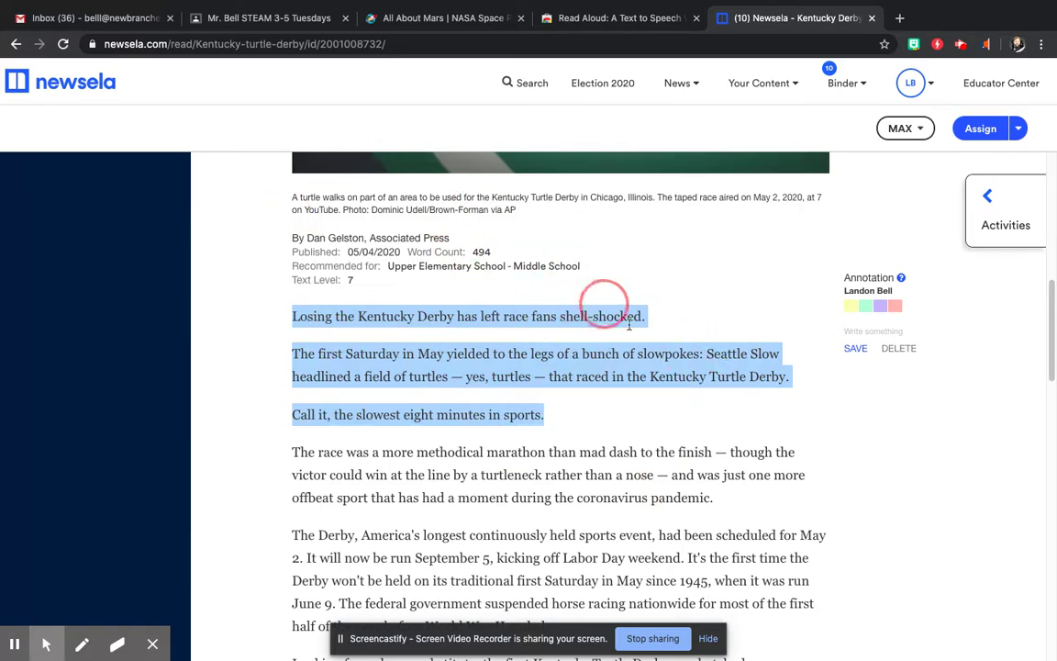
# Step: Scroll back up to the 'Kentucky Derby dashed by coronavirus' headline
pyautogui.scroll(2, 648, 339)
pyautogui.scroll(10, 649, 339)
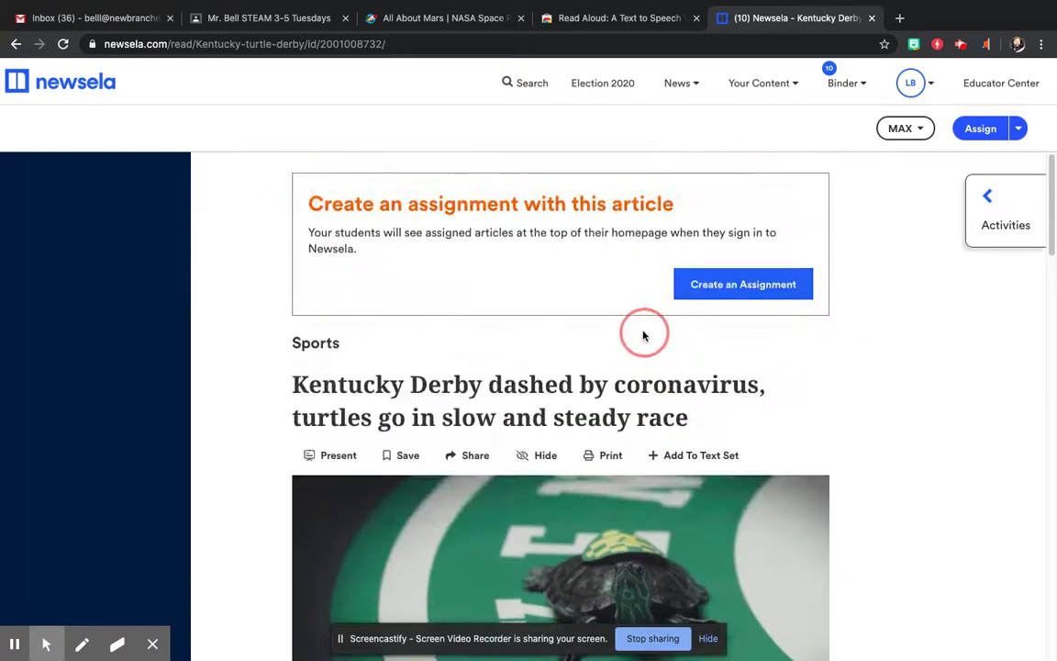